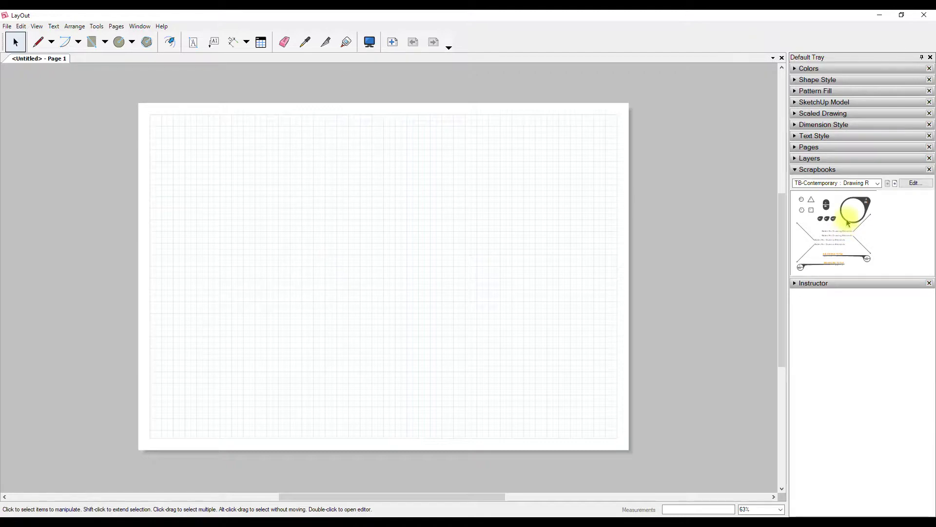
# - Place the circular detail callout from the TB-Contemporary Drawing References scrapbook on the upper part of the page
pyautogui.moveTo(848, 224); pyautogui.dragTo(449, 232)
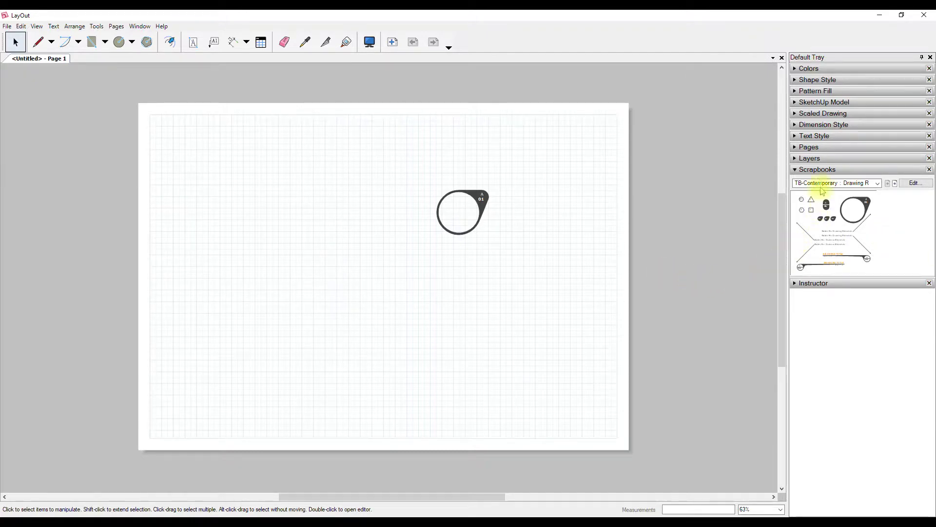
pyautogui.click(878, 184)
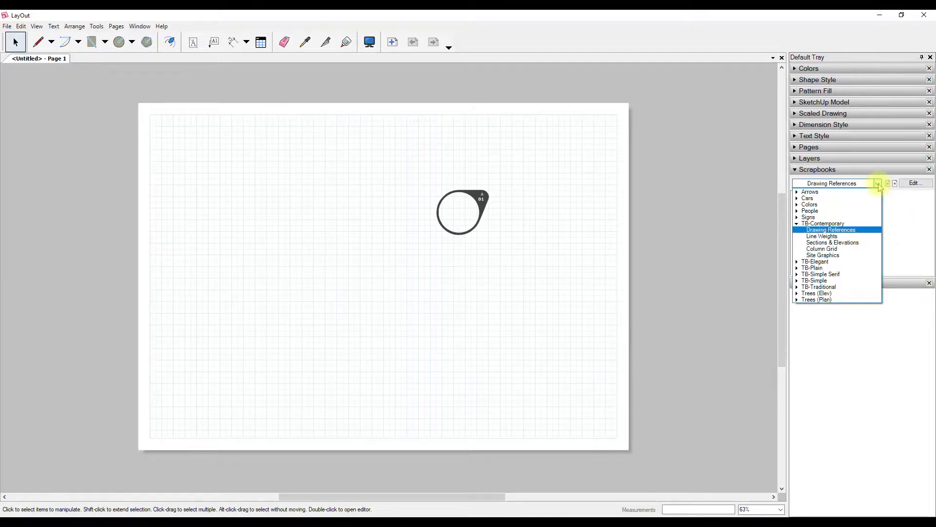
pyautogui.click(829, 229)
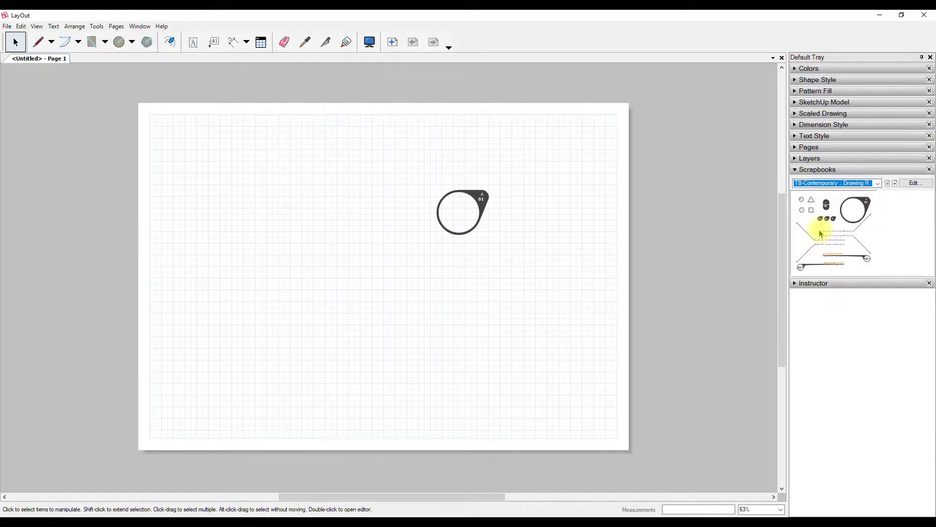
# - Look through the TB-Contemporary Line Weights and TB-Elegant Drawing References scrapbook pages
pyautogui.click(834, 192)
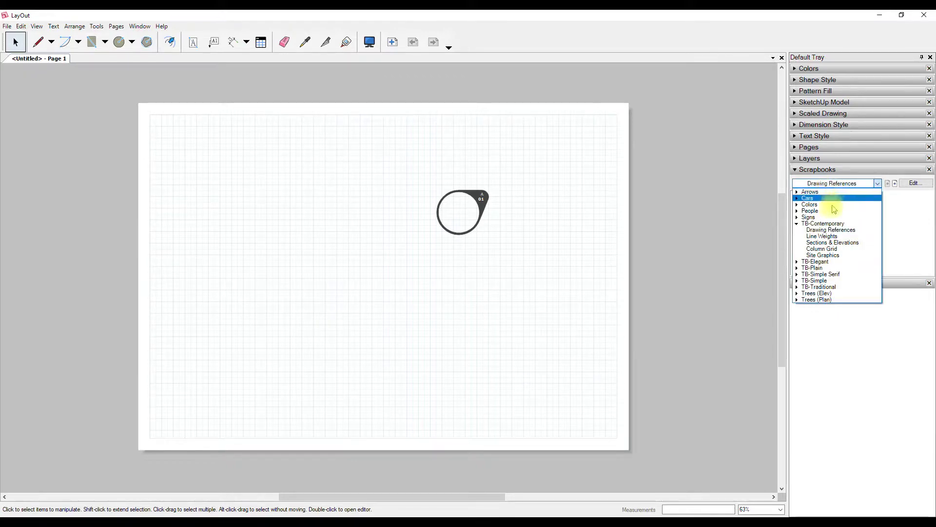
pyautogui.click(834, 236)
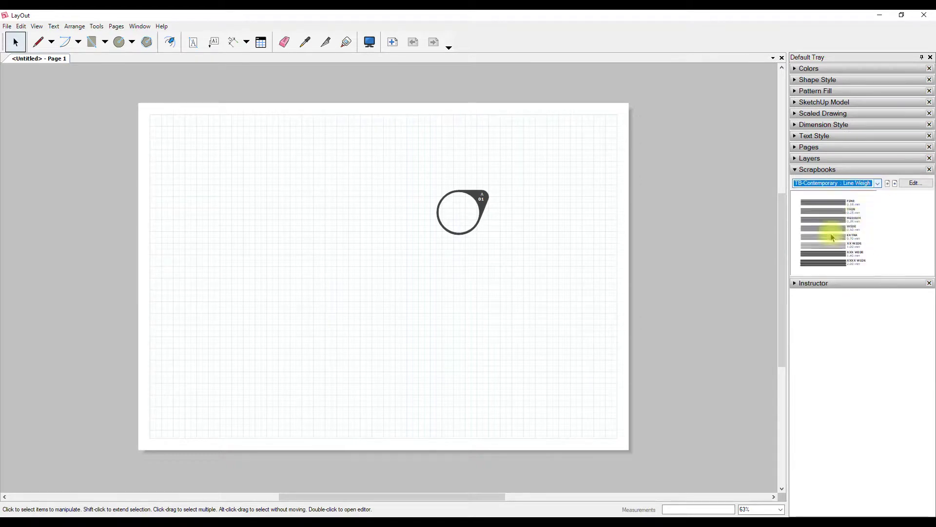
pyautogui.click(878, 183)
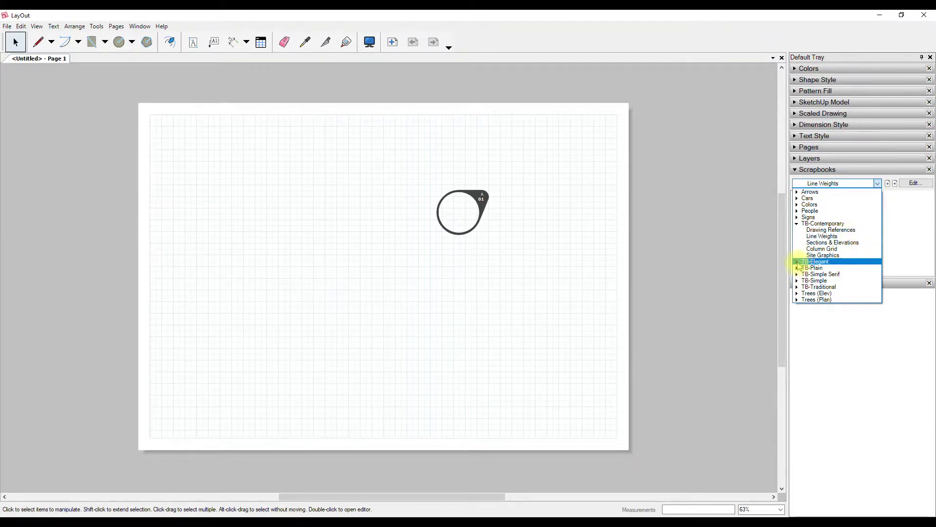
pyautogui.click(799, 262)
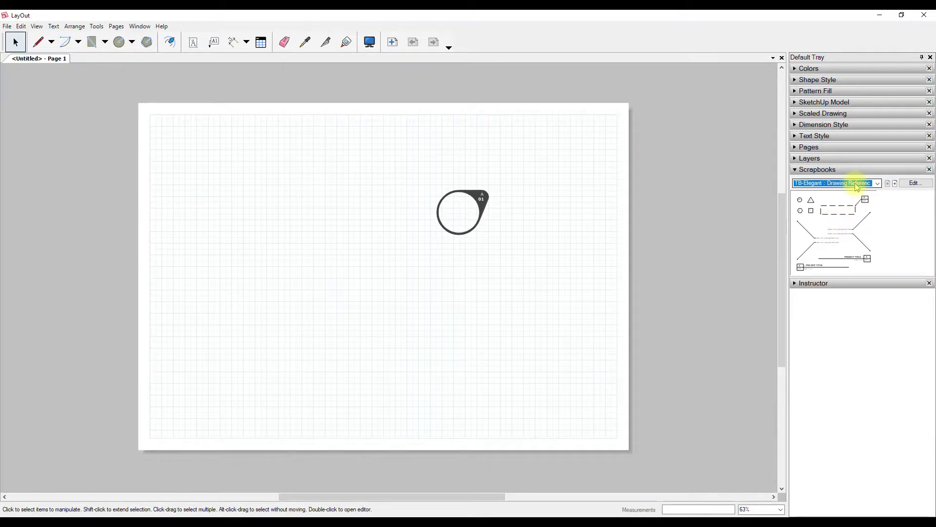
pyautogui.click(875, 183)
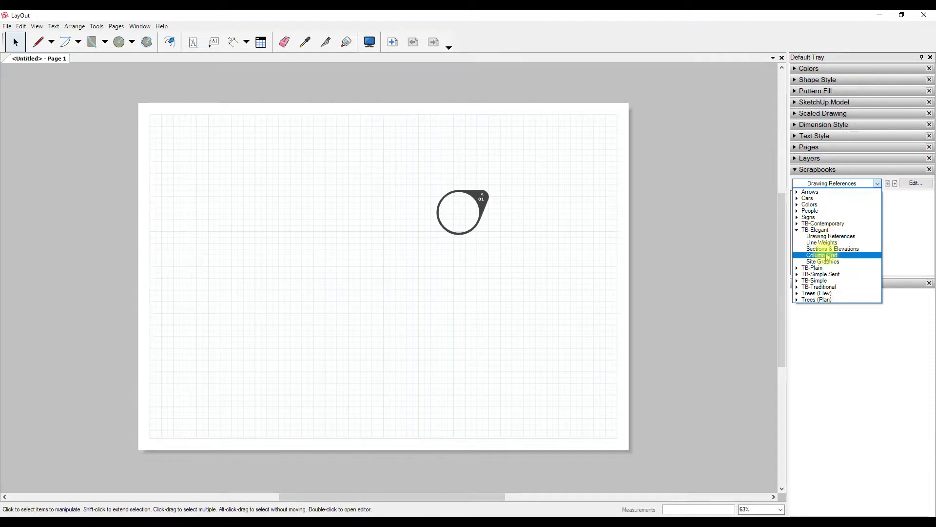
pyautogui.click(714, 422)
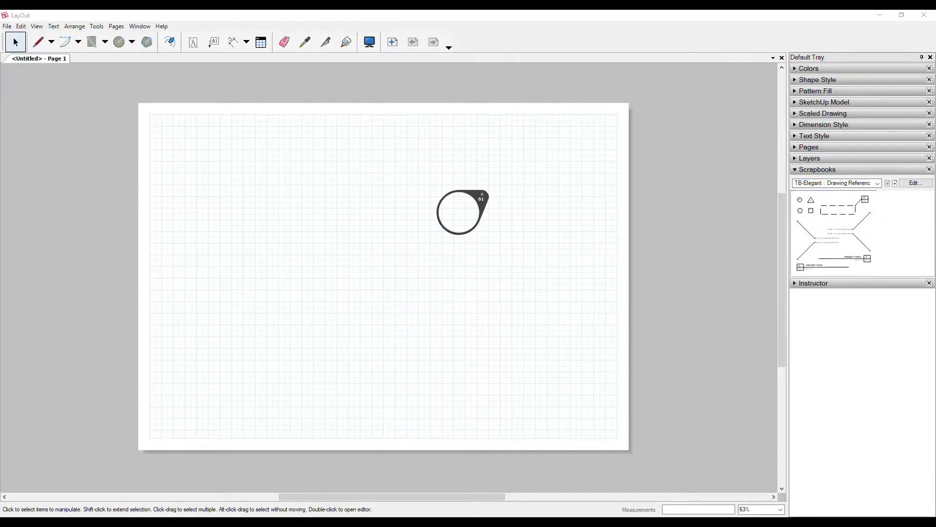
# - Browse the Arrows, Cars and Trees (Elev) scrapbooks, including the Rough Branched page of the elevation trees
pyautogui.click(873, 187)
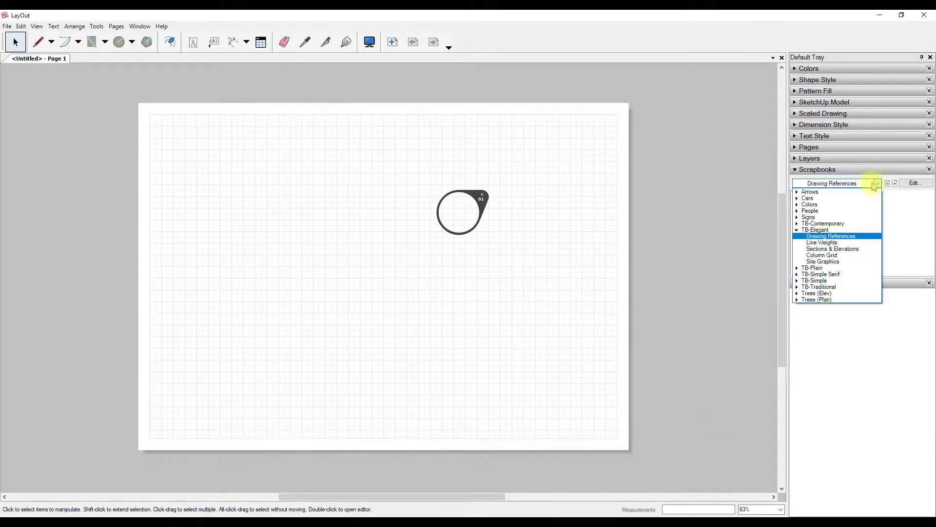
pyautogui.click(835, 193)
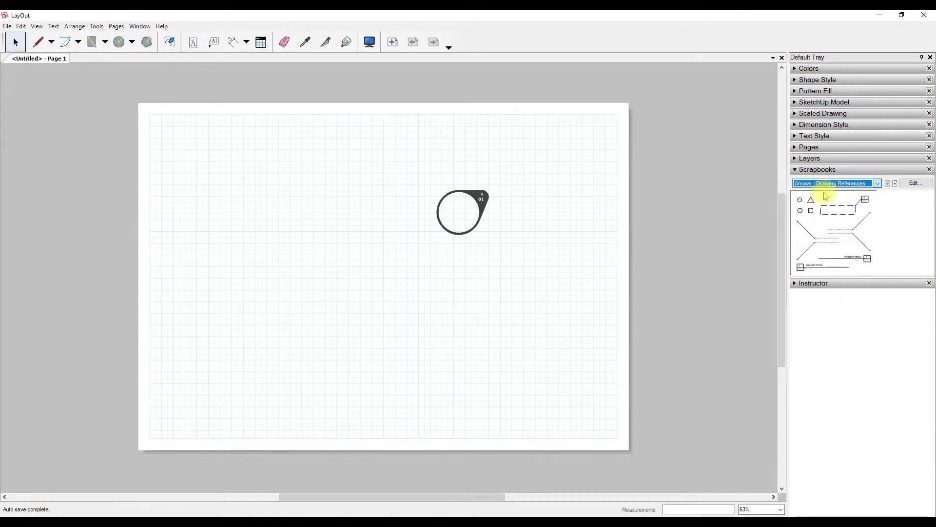
pyautogui.click(864, 183)
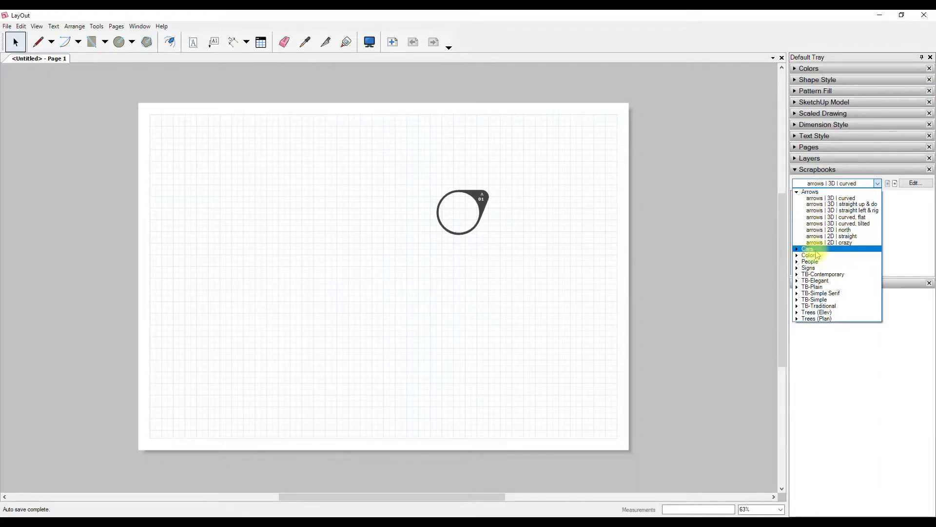
pyautogui.click(817, 250)
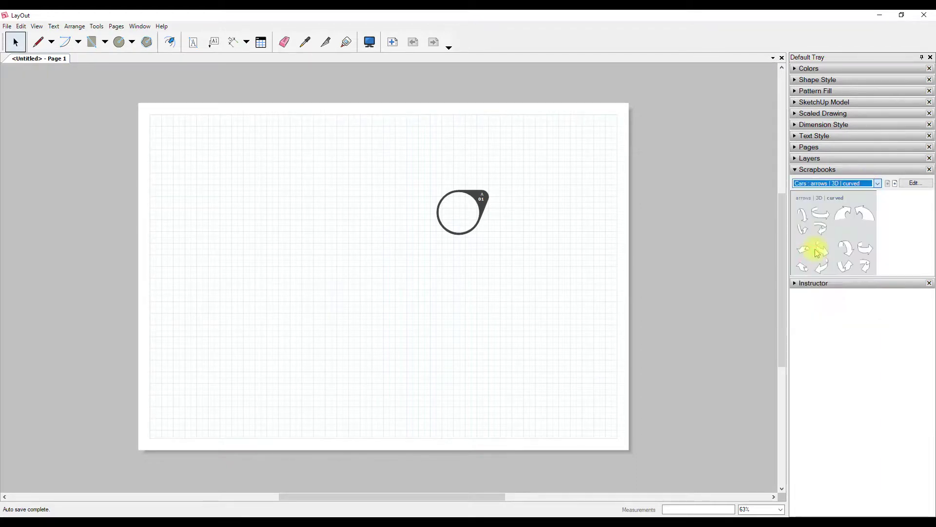
pyautogui.click(876, 184)
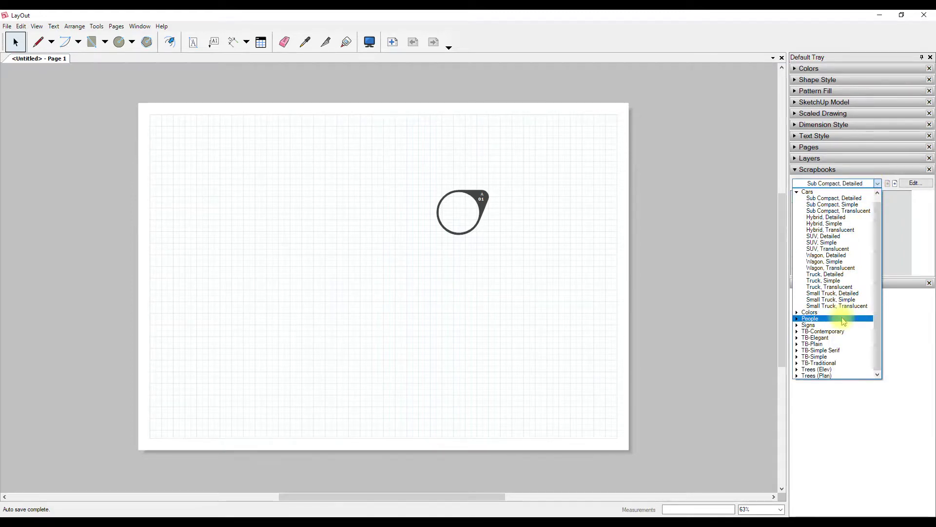
pyautogui.moveTo(878, 310); pyautogui.dragTo(879, 365)
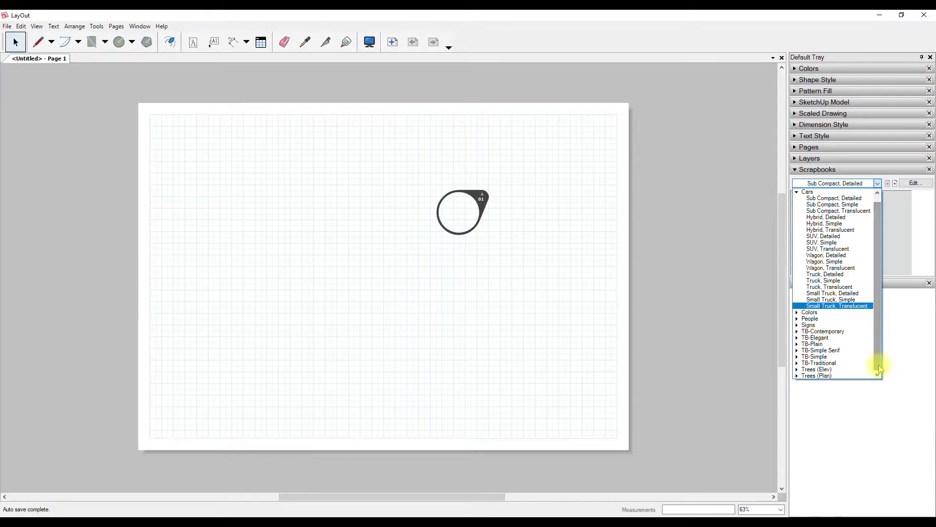
pyautogui.click(816, 372)
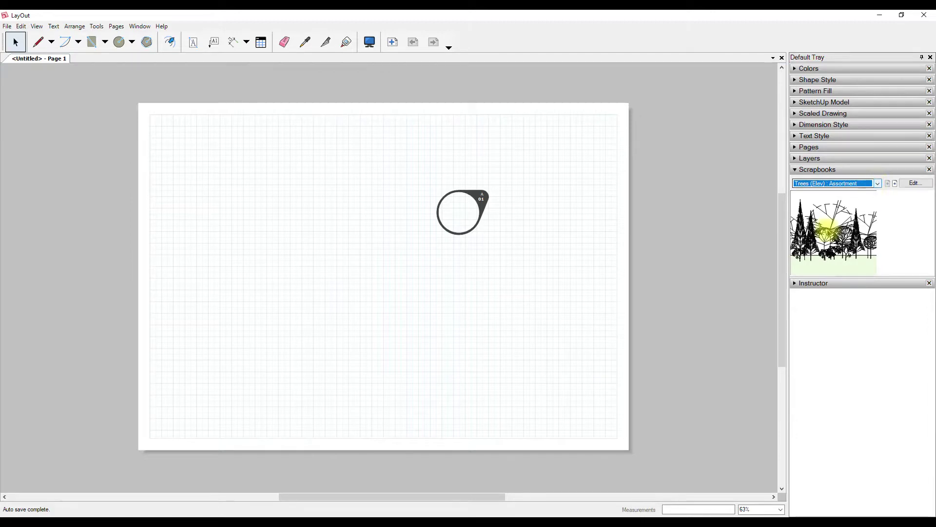
pyautogui.click(876, 185)
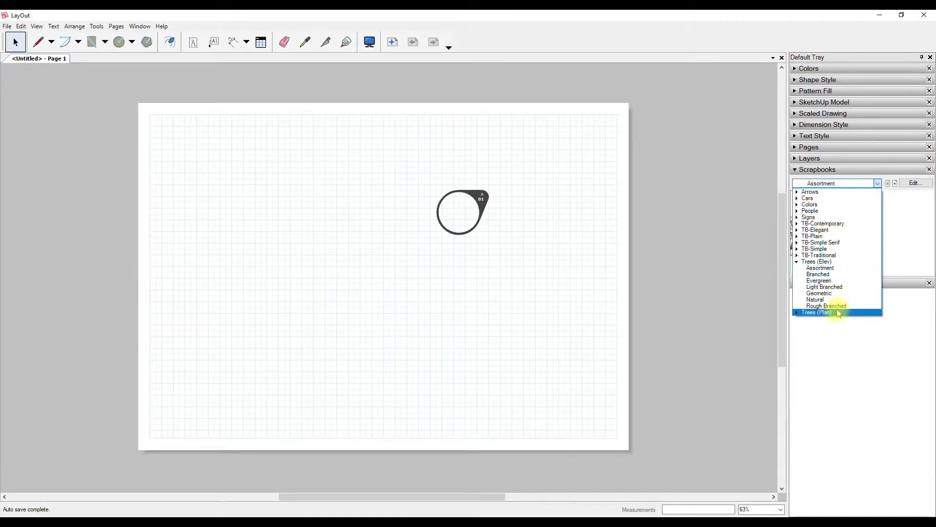
pyautogui.click(838, 307)
# - Place the plain round tree symbol from the Trees (Plan) Assortment scrapbook on the page, just below the callout
pyautogui.click(877, 183)
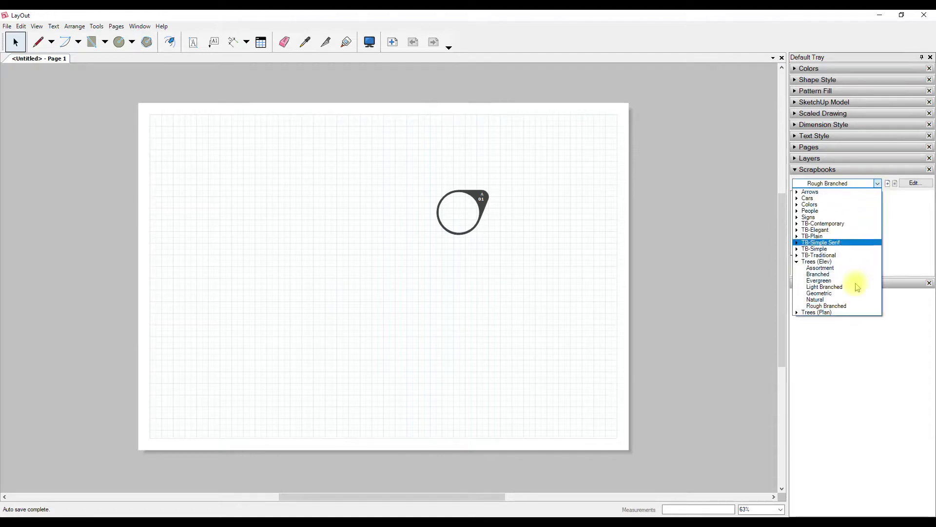
pyautogui.click(831, 312)
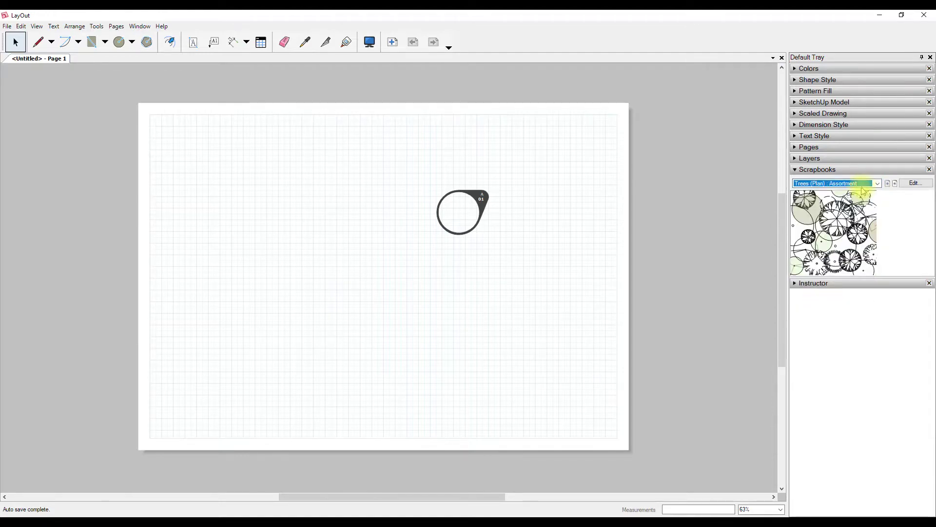
pyautogui.click(877, 184)
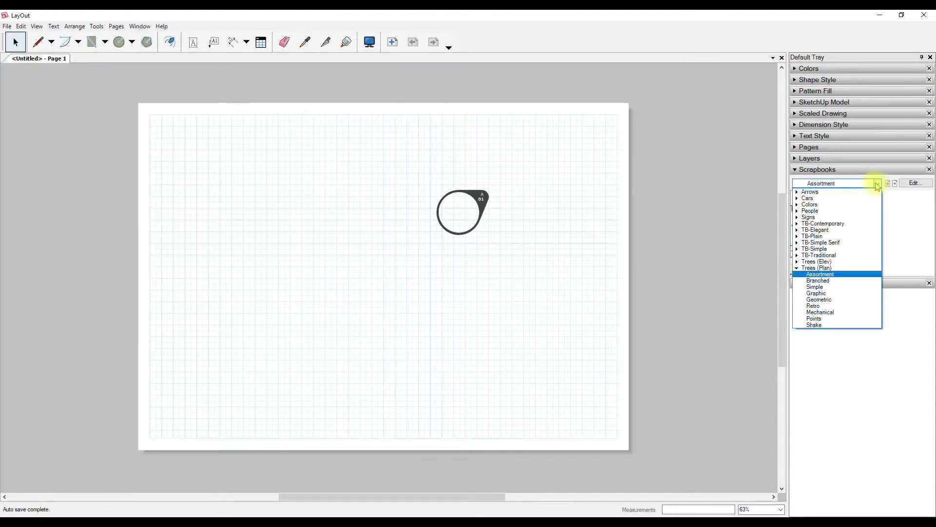
pyautogui.click(877, 184)
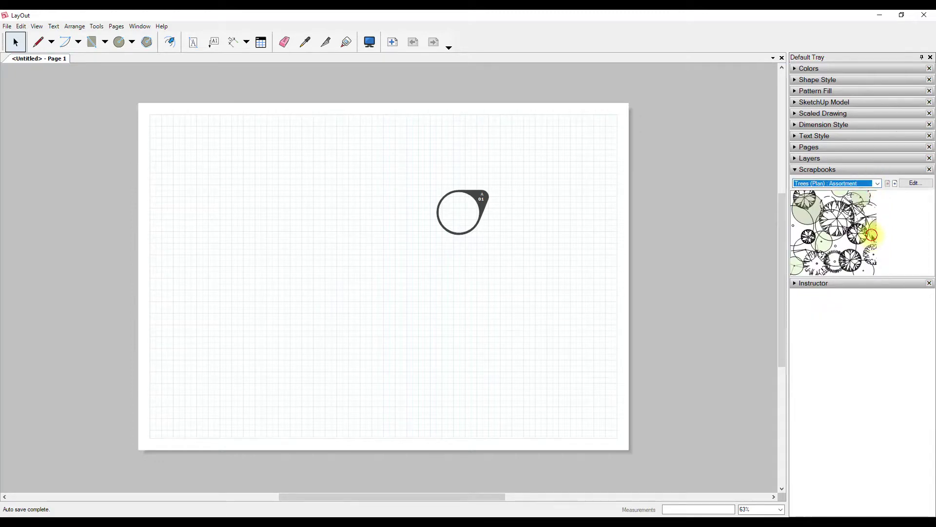
pyautogui.moveTo(871, 234); pyautogui.dragTo(481, 278)
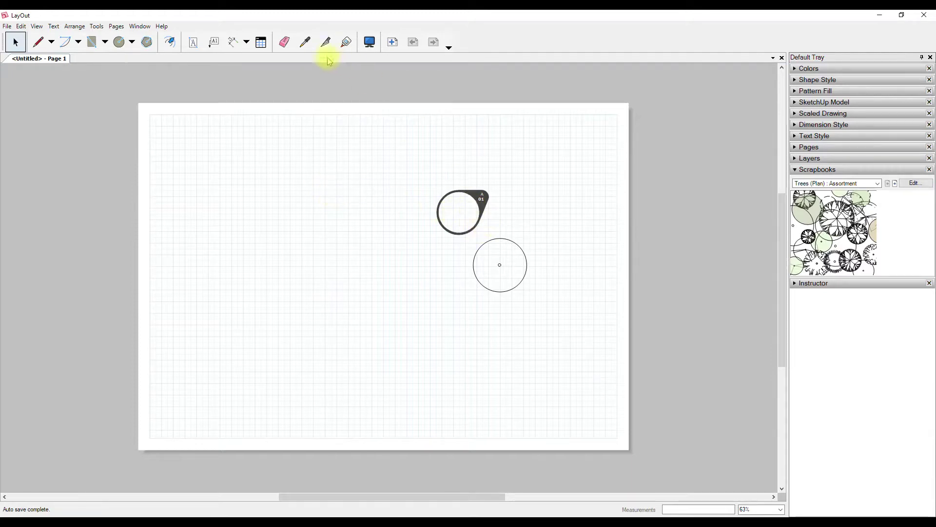
# - Sample the tan tree's style in the Trees (Plan) Assortment scrapbook and apply it to the placed tree symbol
pyautogui.click(307, 43)
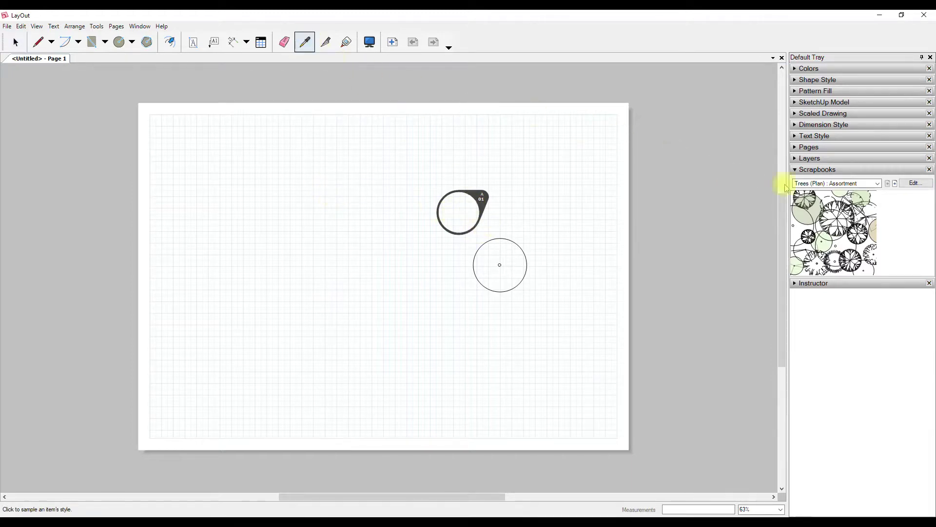
pyautogui.click(878, 236)
pyautogui.click(524, 245)
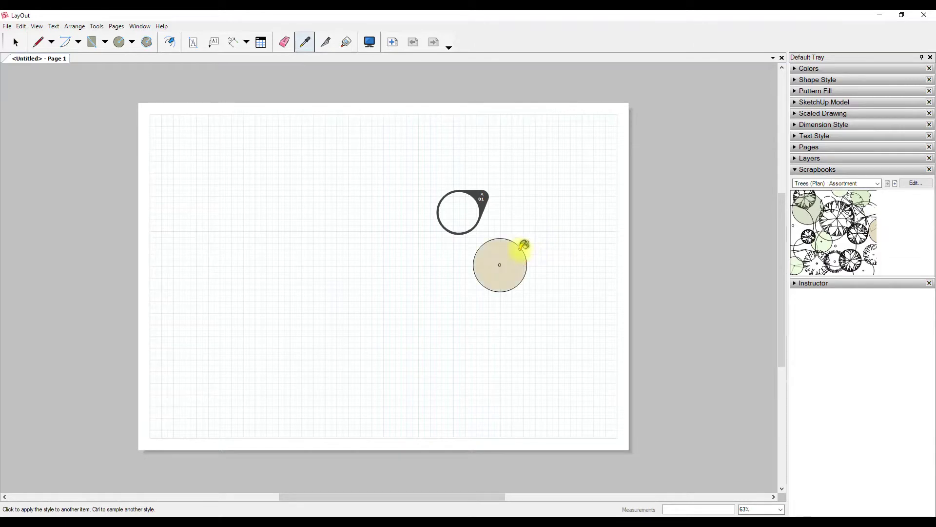
# - Apply a thick line style sampled from the TB-Elegant Line Weights scrapbook to the placed tree symbol
pyautogui.click(878, 185)
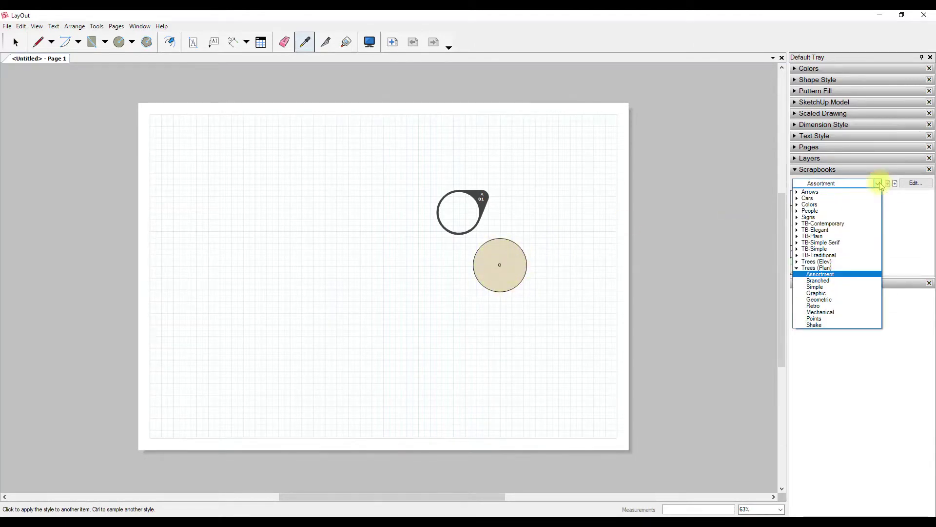
pyautogui.click(829, 230)
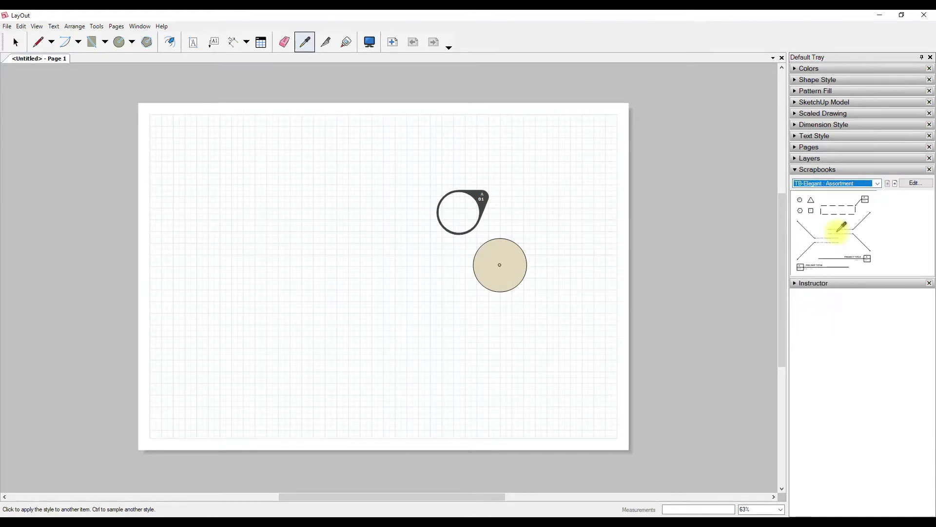
pyautogui.click(876, 183)
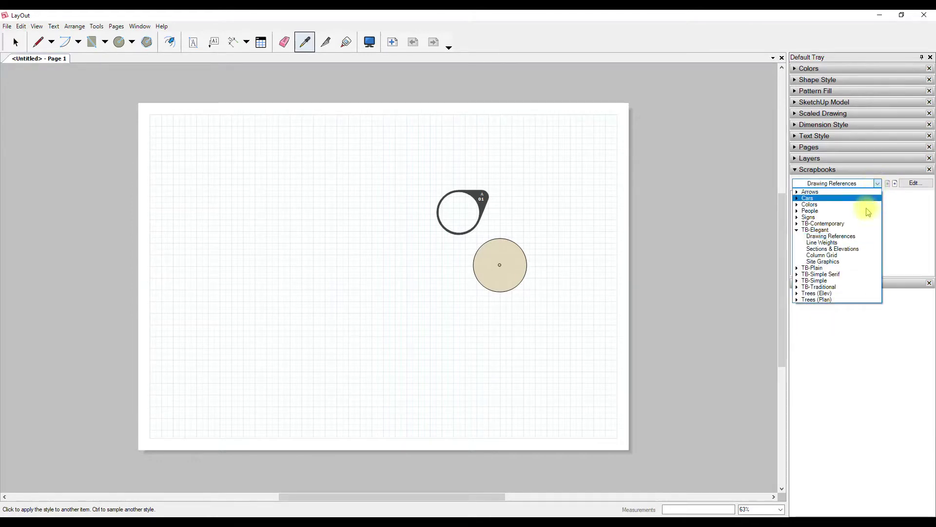
pyautogui.click(822, 242)
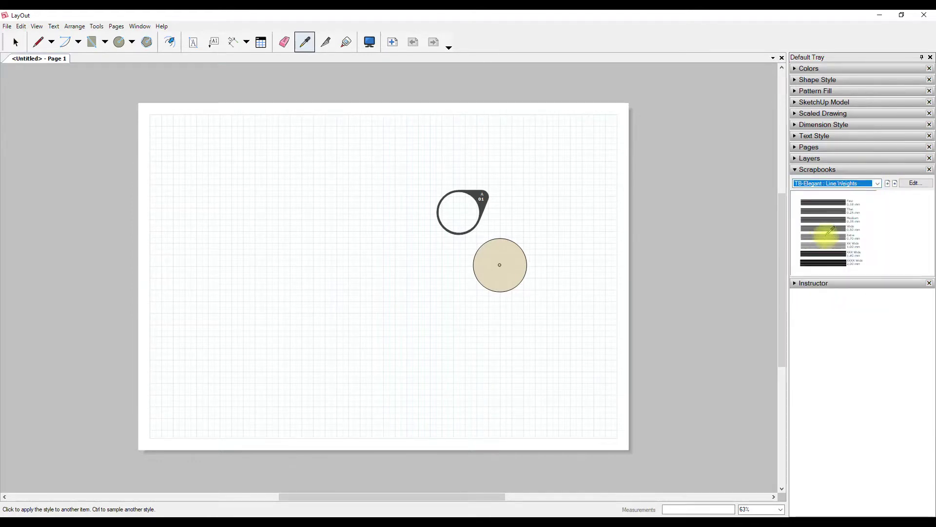
pyautogui.click(522, 252)
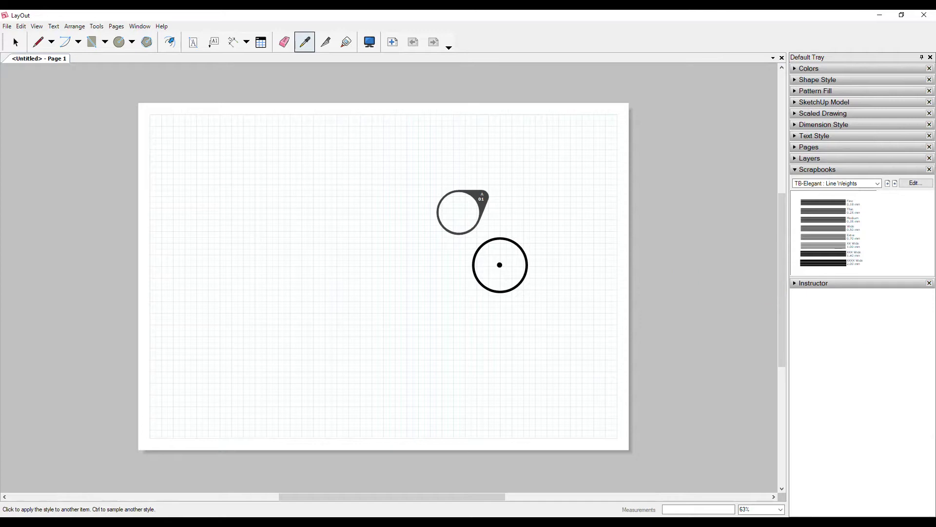
pyautogui.click(858, 204)
# - Show the Trees (Plan) Assortment scrapbook again and copy the thick-outlined tree symbol on the page
pyautogui.click(881, 183)
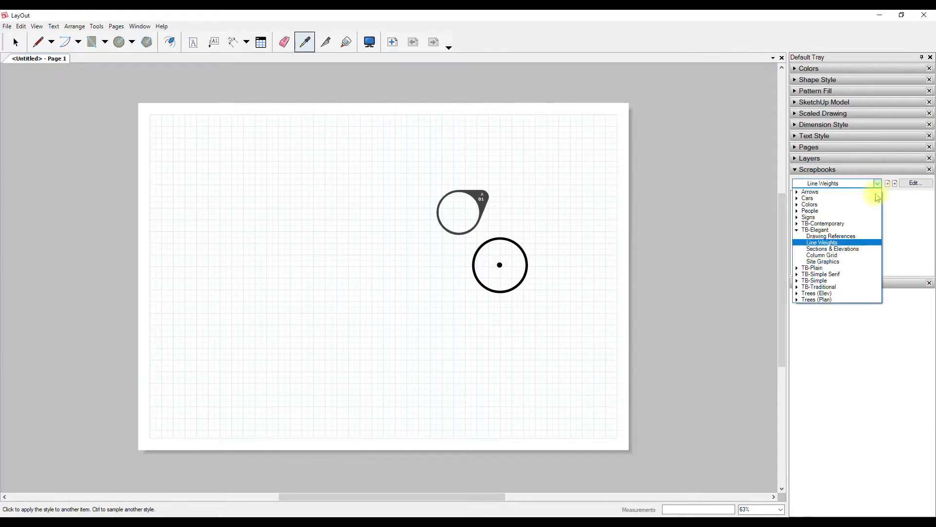
pyautogui.click(826, 298)
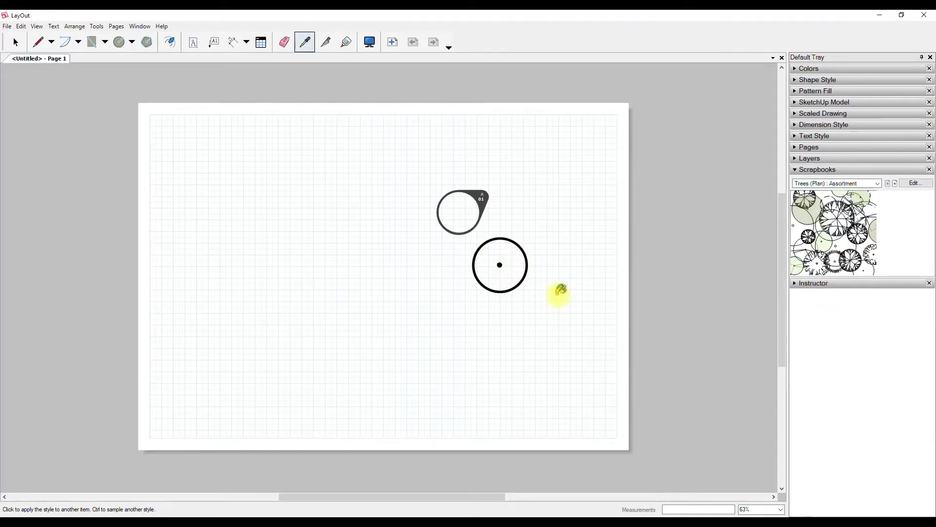
pyautogui.press('space')
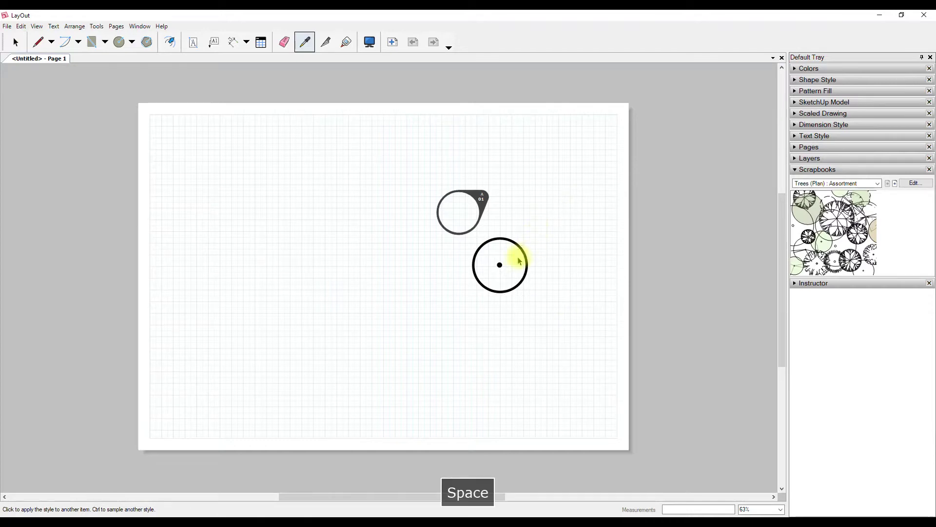
pyautogui.click(510, 238)
pyautogui.rightClick(510, 238)
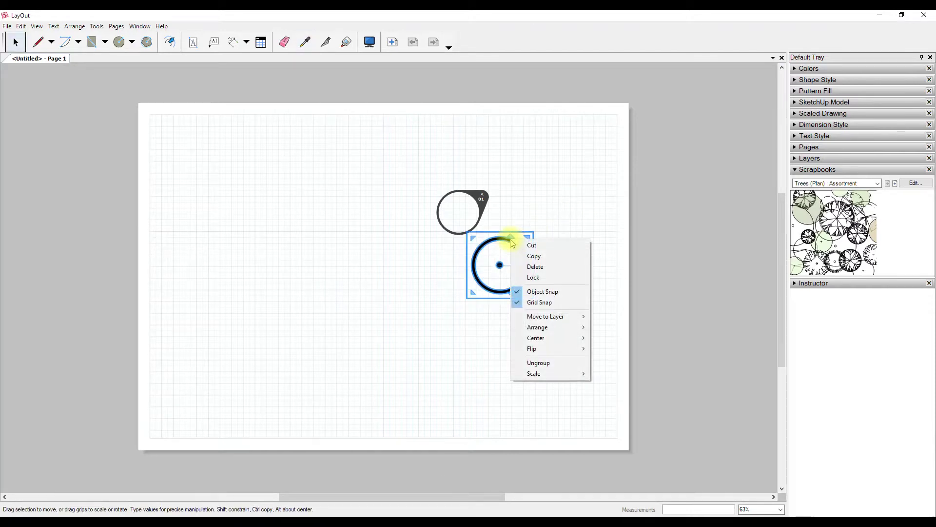
pyautogui.click(534, 255)
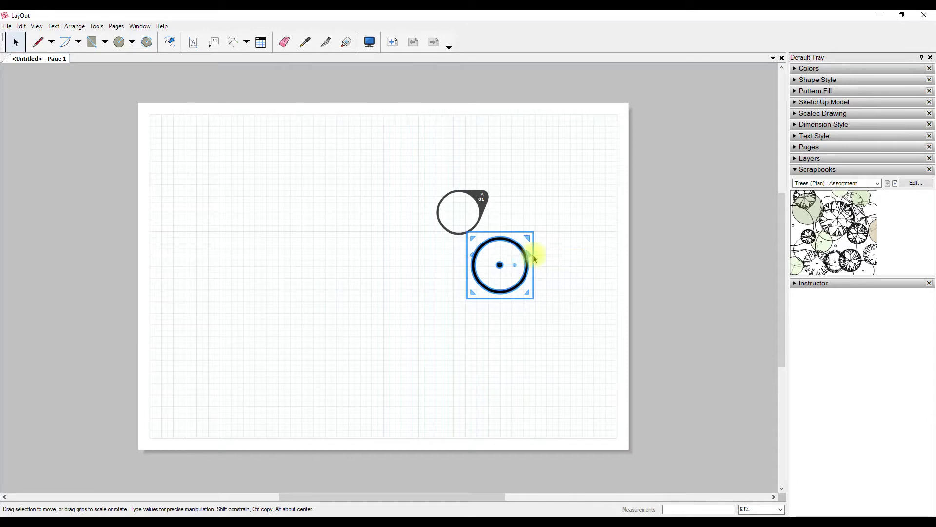
pyautogui.click(579, 216)
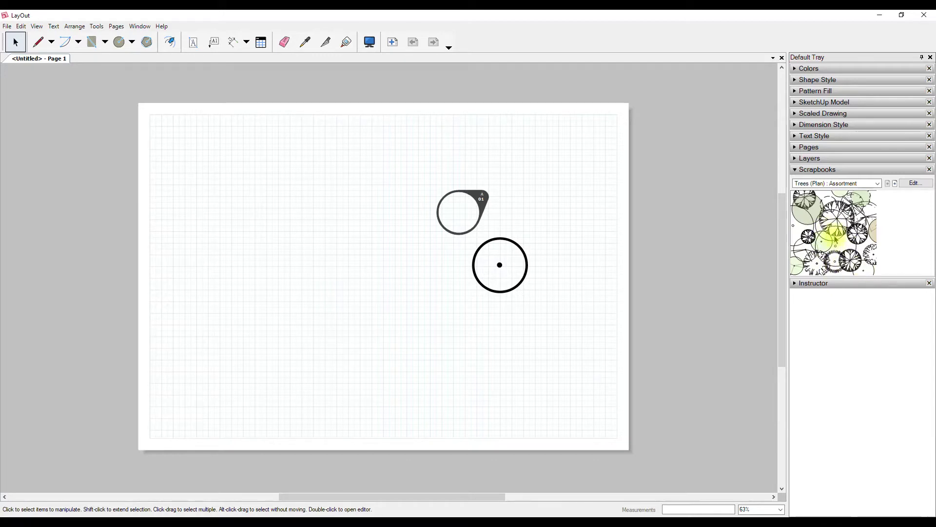
# - Open the Trees (Plan) Assortment scrapbook as a document for editing, accepting the file version notice
pyautogui.click(915, 182)
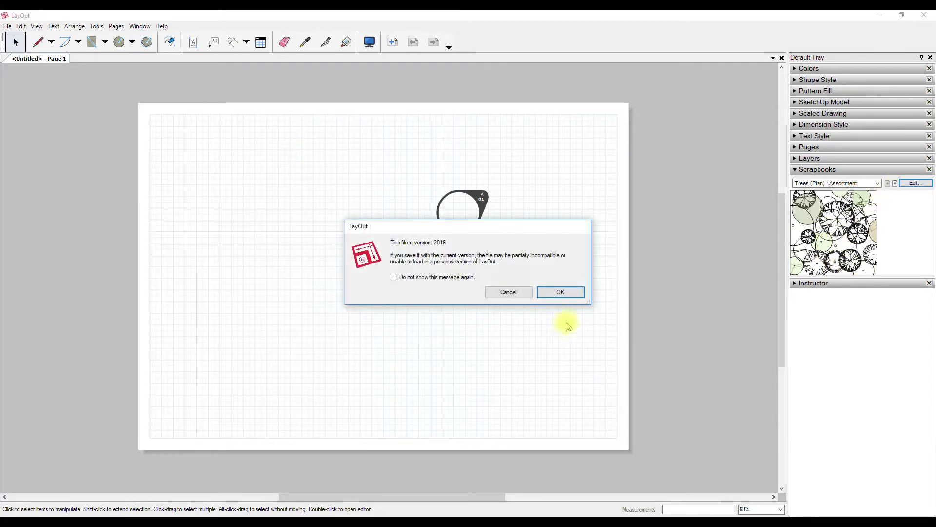
pyautogui.click(562, 292)
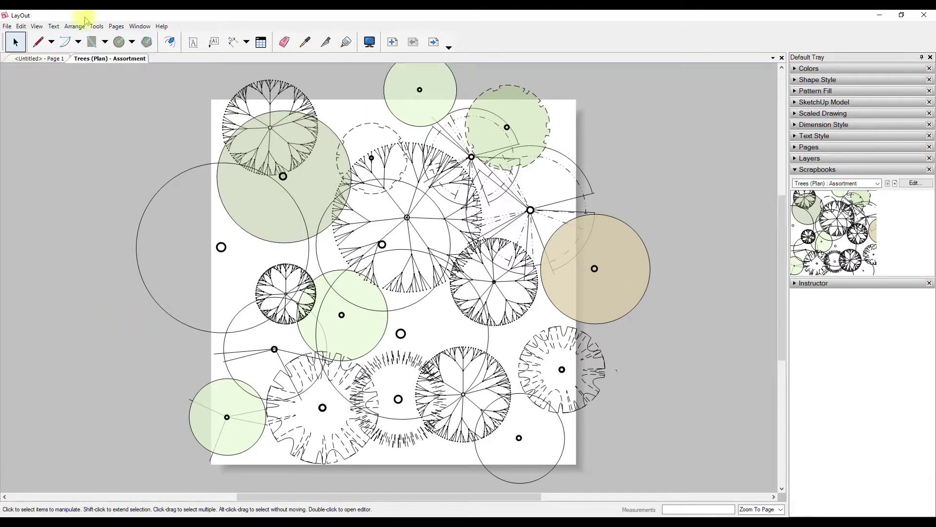
pyautogui.click(53, 60)
pyautogui.click(96, 59)
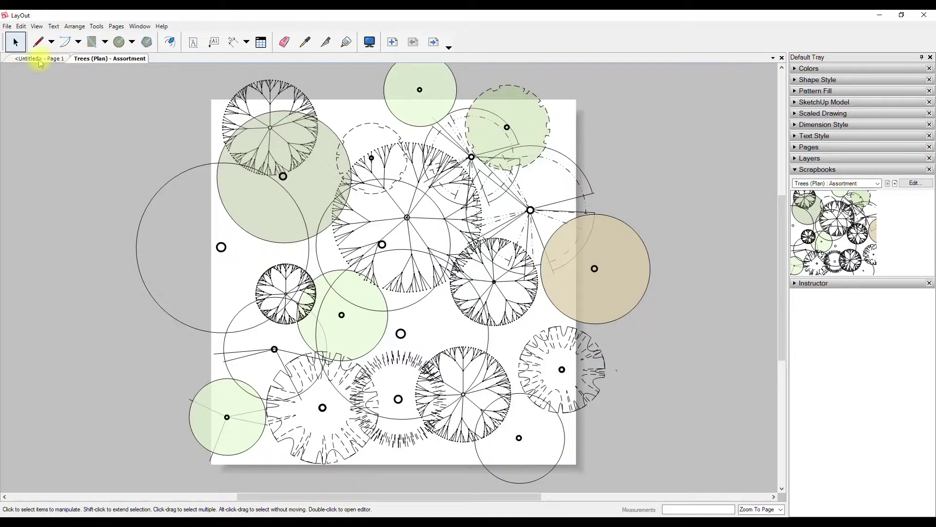
pyautogui.click(42, 60)
pyautogui.click(90, 58)
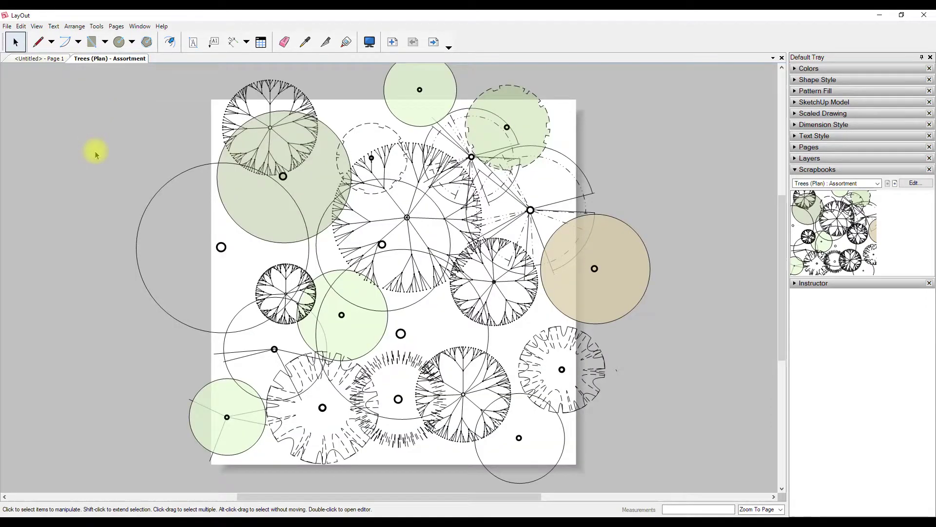
# - Paste the copied thick-outlined tree symbol into the scrapbook document and move it onto the page among the other trees
pyautogui.rightClick(174, 149)
pyautogui.click(198, 154)
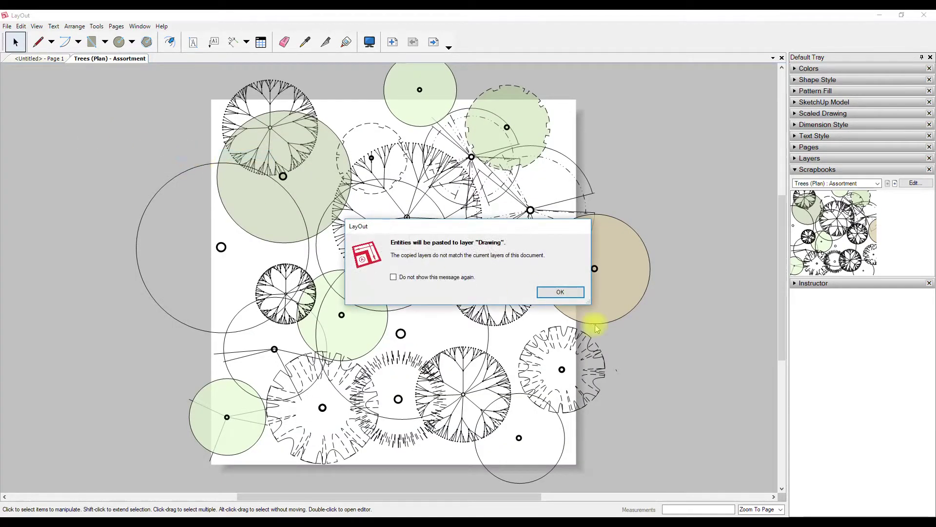
pyautogui.click(571, 291)
pyautogui.scroll(-5, 571, 297)
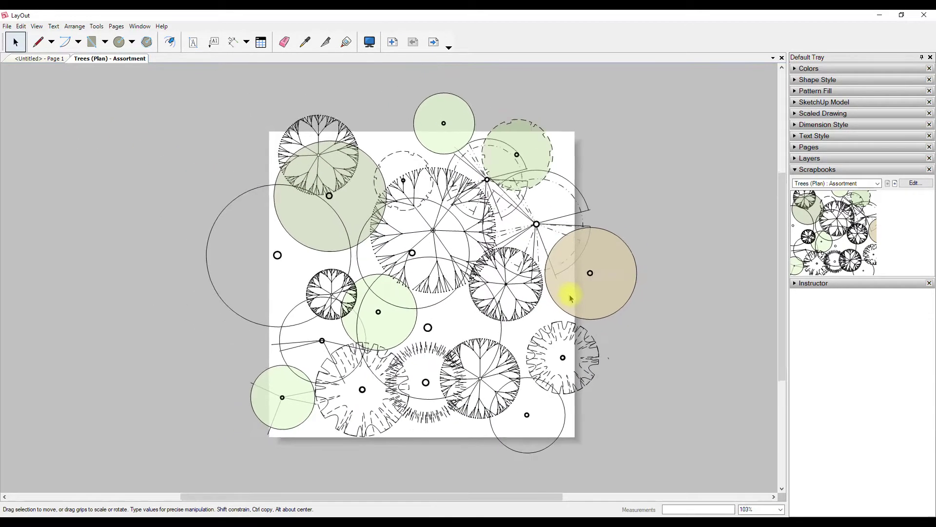
pyautogui.moveTo(591, 395); pyautogui.dragTo(556, 386, button='middle')
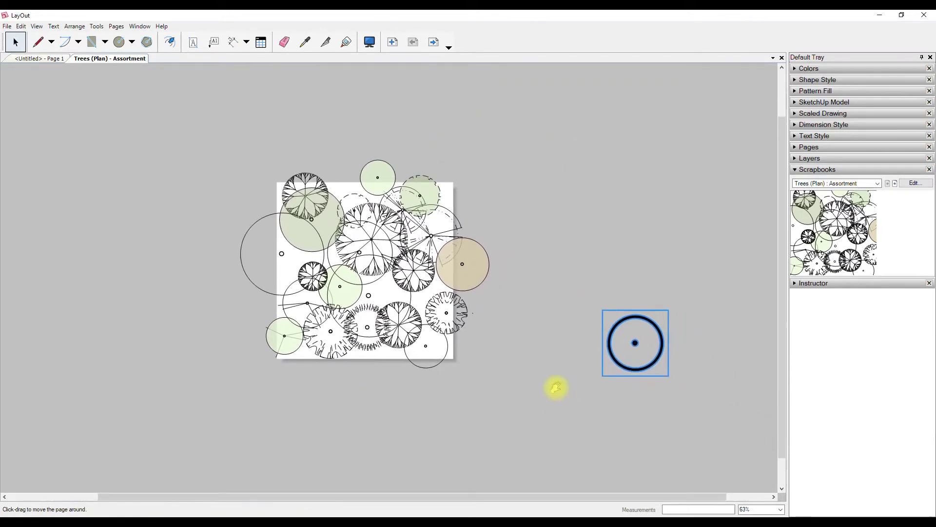
pyautogui.moveTo(619, 319); pyautogui.dragTo(367, 267)
pyautogui.click(498, 210)
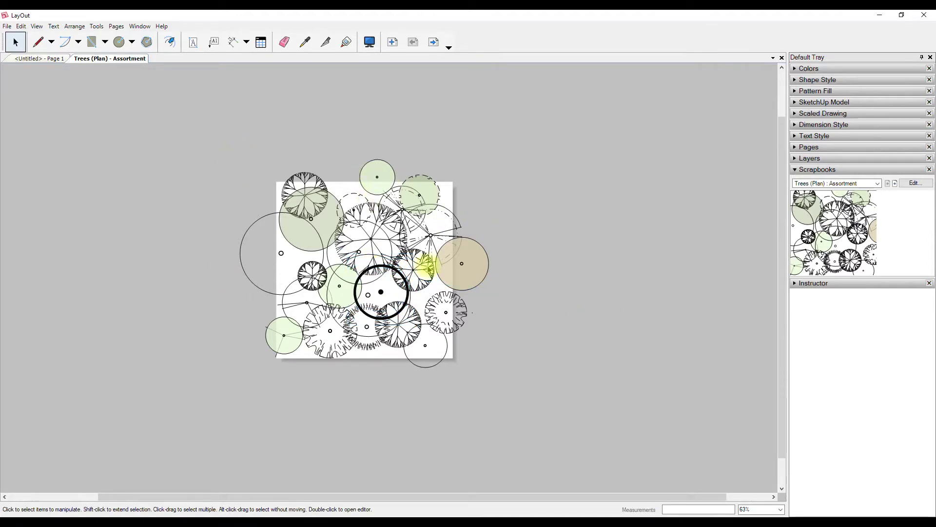
# - Save the edited Trees (Plan) scrapbook and close its document
pyautogui.click(8, 26)
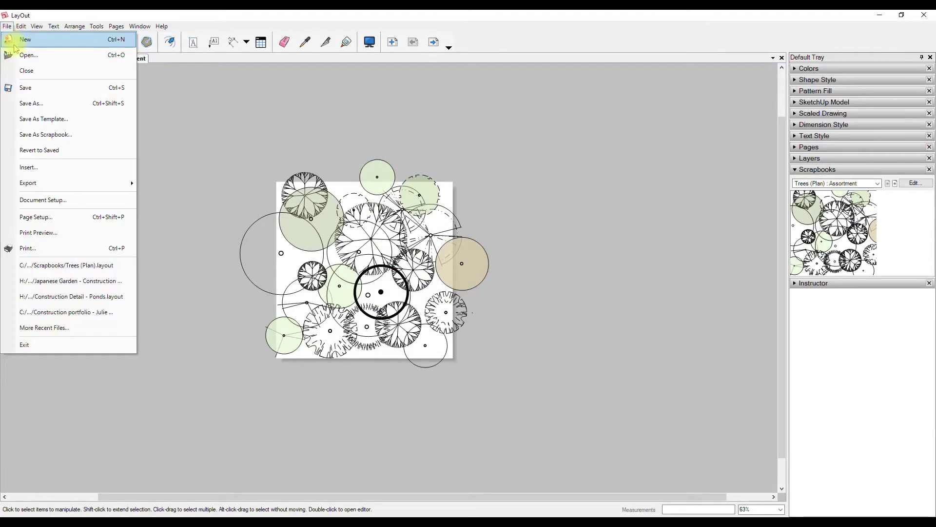
pyautogui.click(31, 85)
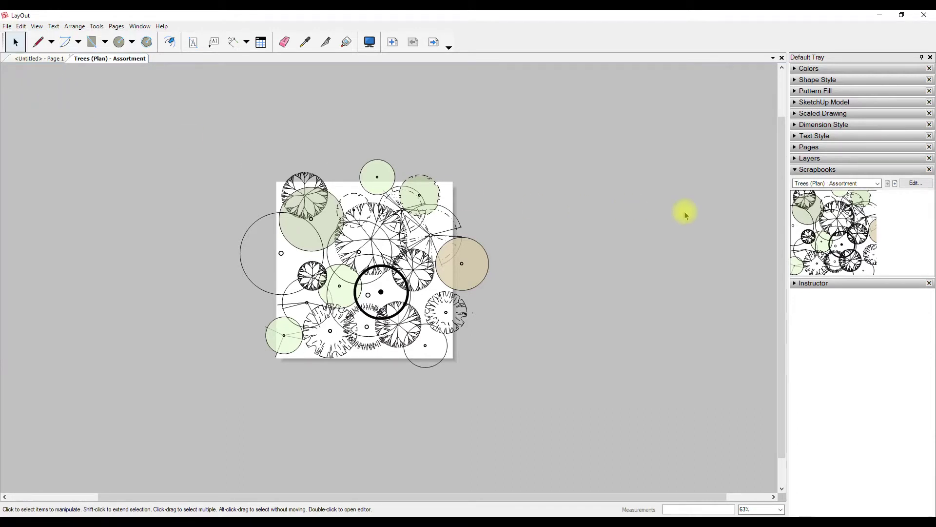
pyautogui.rightClick(96, 60)
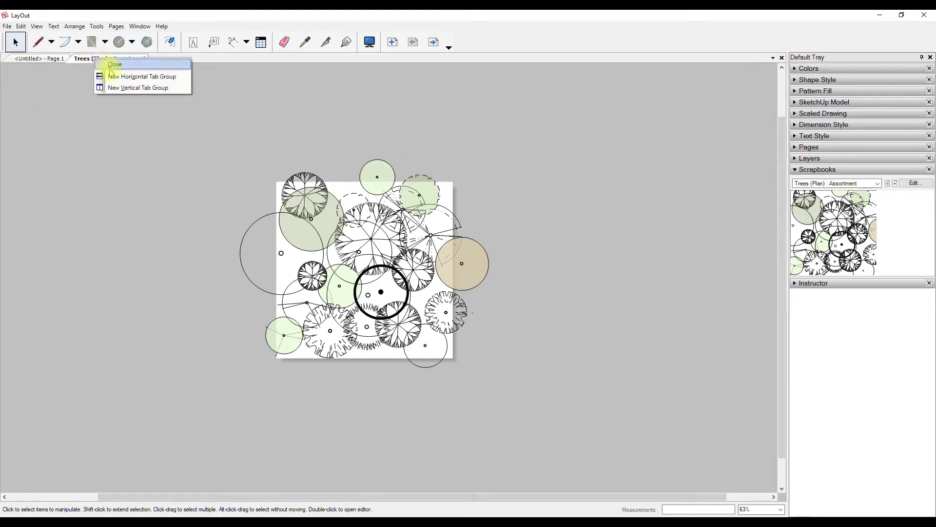
pyautogui.click(111, 67)
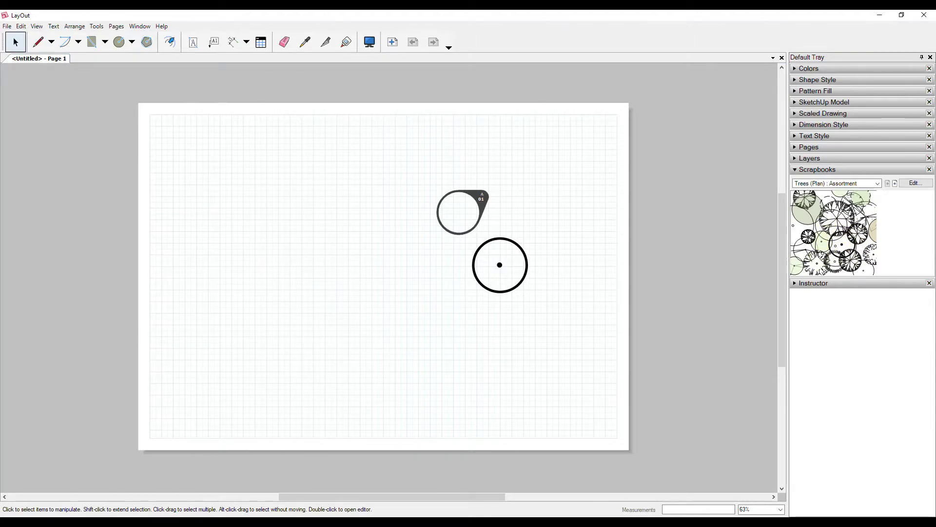
# - Move the callout symbol about 87 mm horizontally away from the tree symbol and stretch the tree symbol upward into an ellipse
pyautogui.moveTo(263, 205); pyautogui.dragTo(291, 225, button='middle')
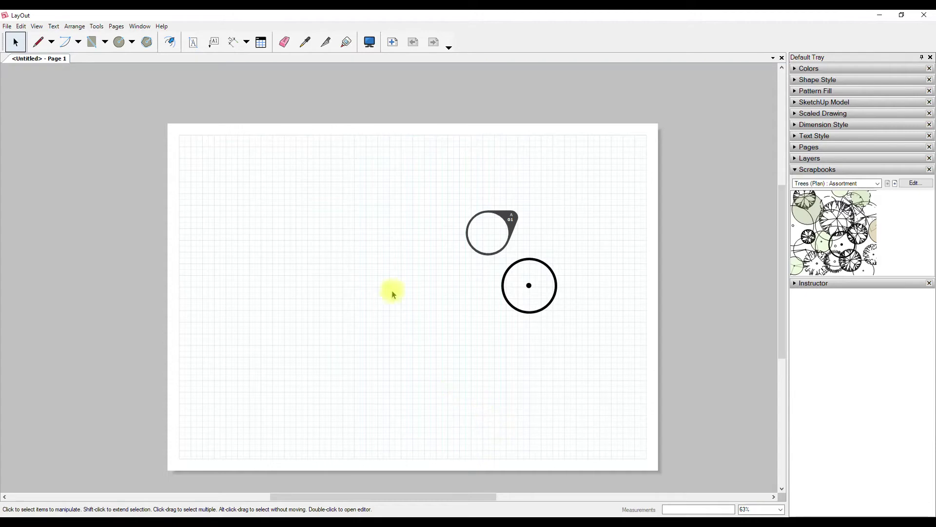
pyautogui.moveTo(504, 216); pyautogui.dragTo(404, 216)
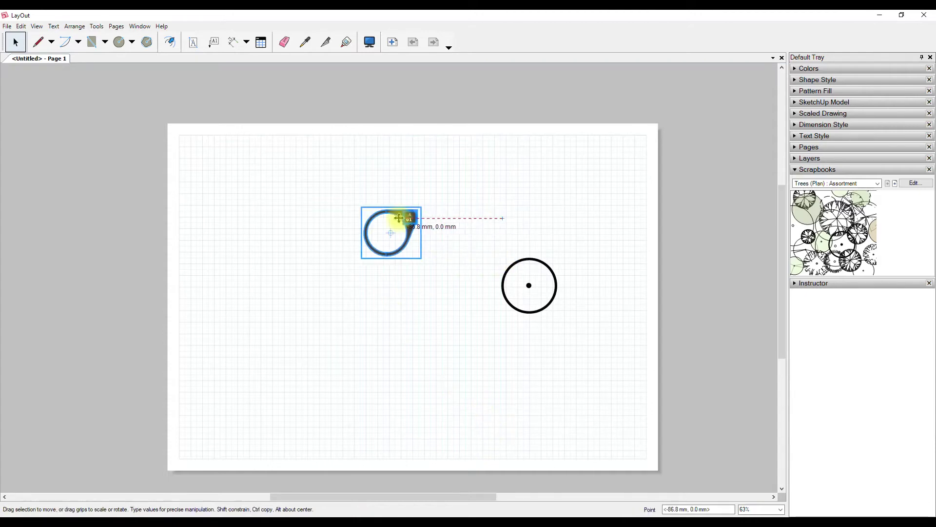
pyautogui.click(539, 262)
pyautogui.moveTo(529, 258); pyautogui.dragTo(467, 222)
pyautogui.click(436, 306)
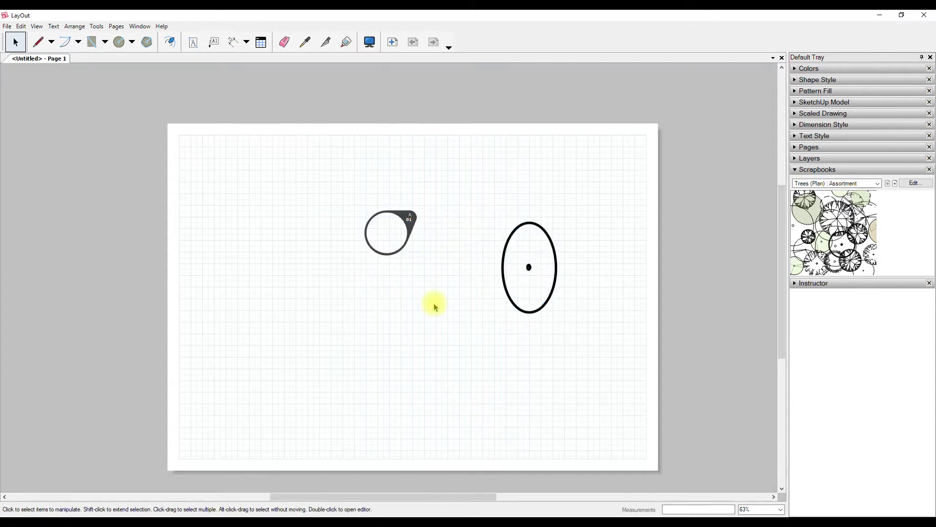
# - Save the document as a new scrapbook in the SketchUp 2018 ProgramData folder, named "Symbols" followed by the owner's first name
pyautogui.click(7, 27)
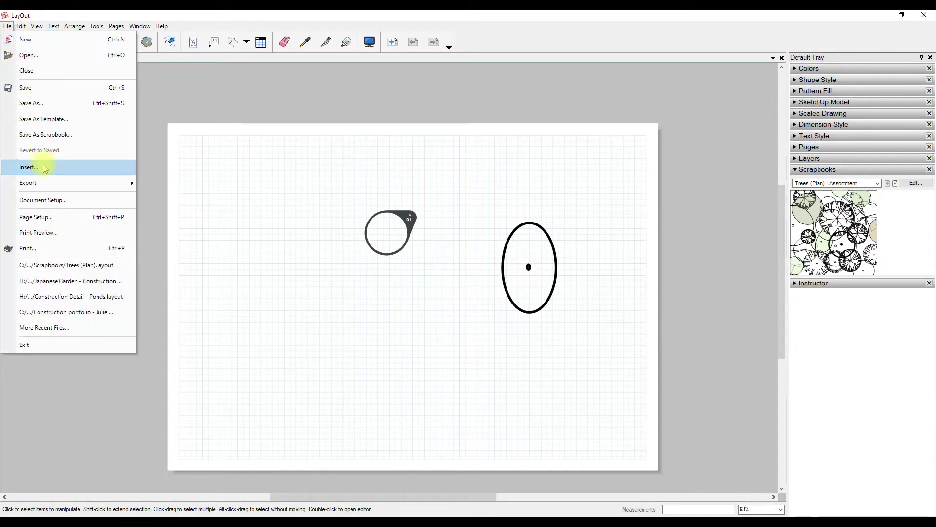
pyautogui.click(42, 135)
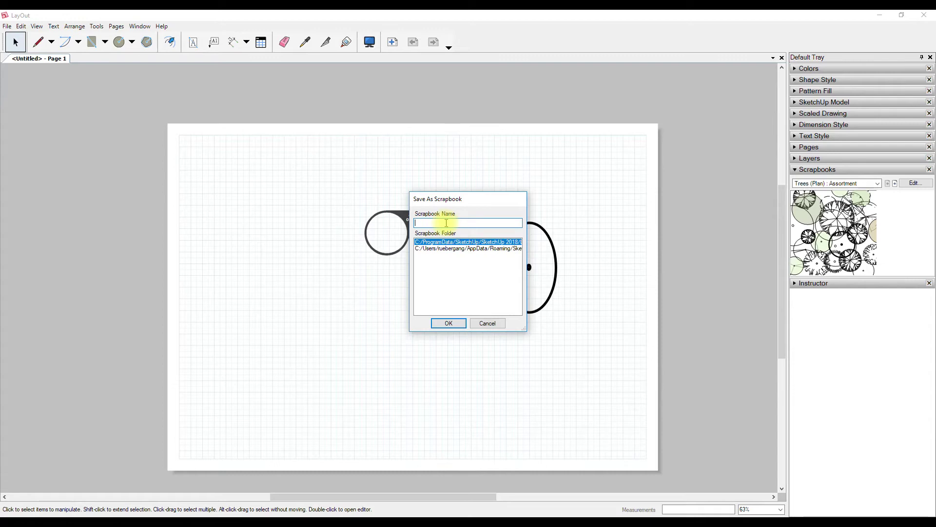
pyautogui.write('Symb')
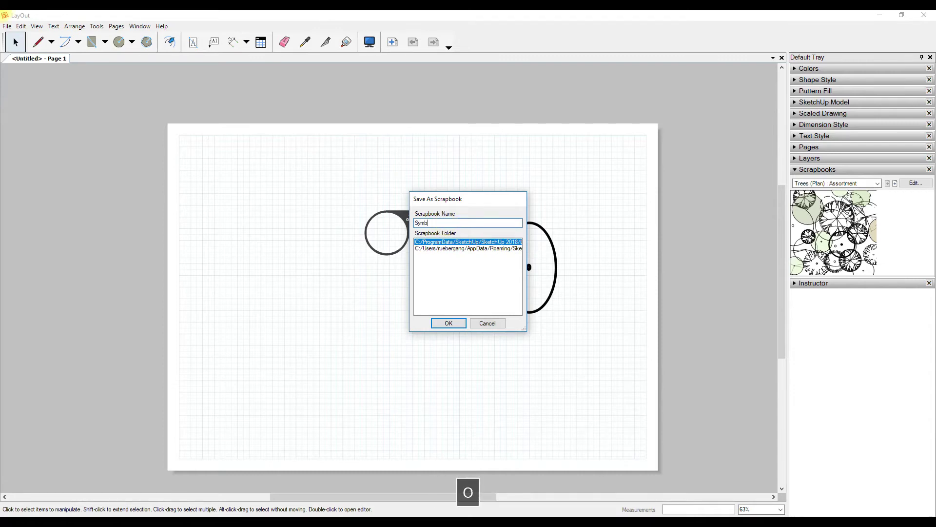
pyautogui.write('ols Ross')
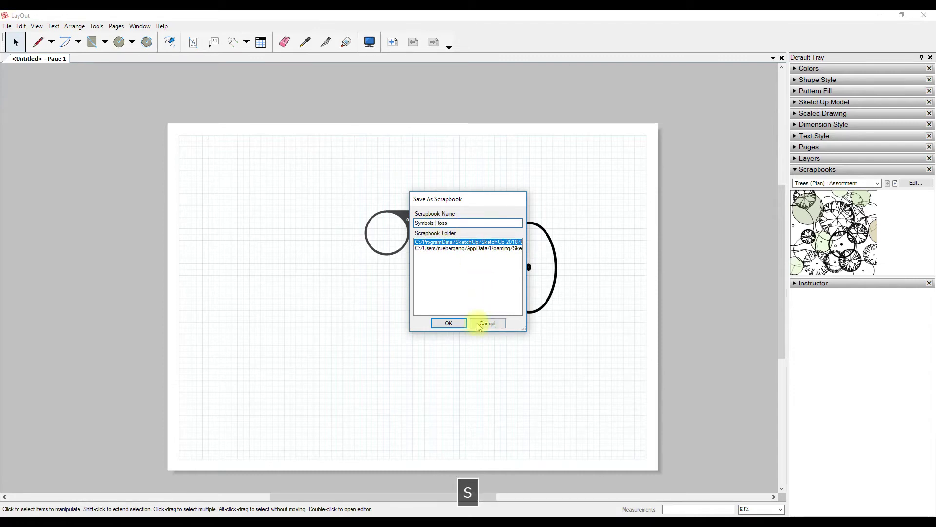
pyautogui.click(448, 323)
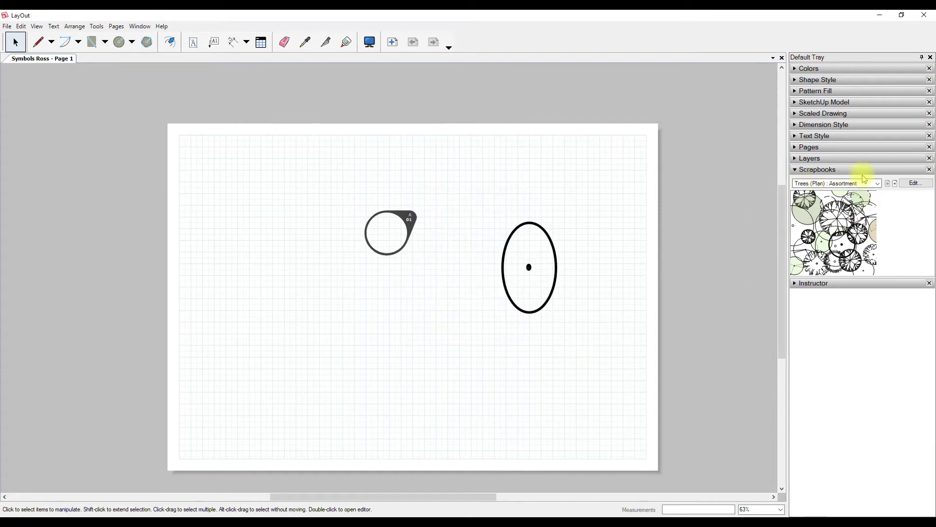
# - Display the newly saved symbols scrapbook from the list of scrapbook collections
pyautogui.click(878, 182)
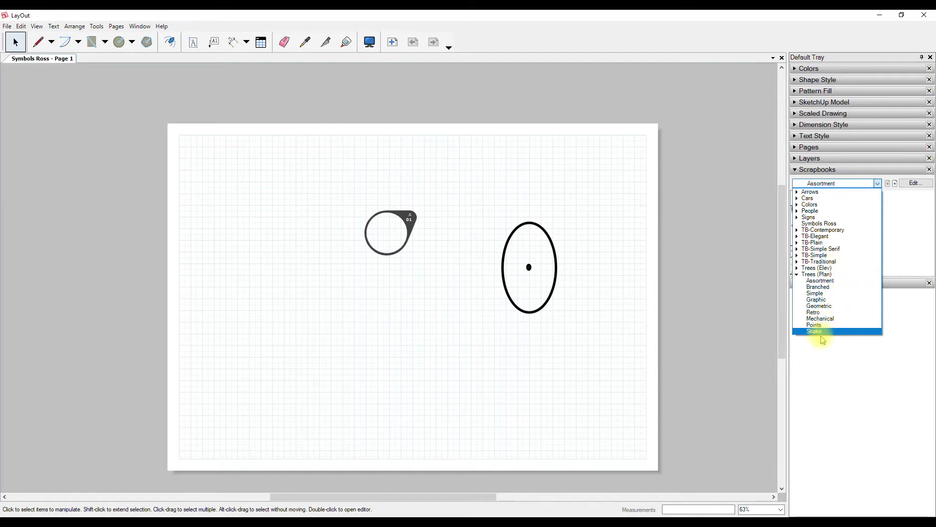
pyautogui.click(813, 223)
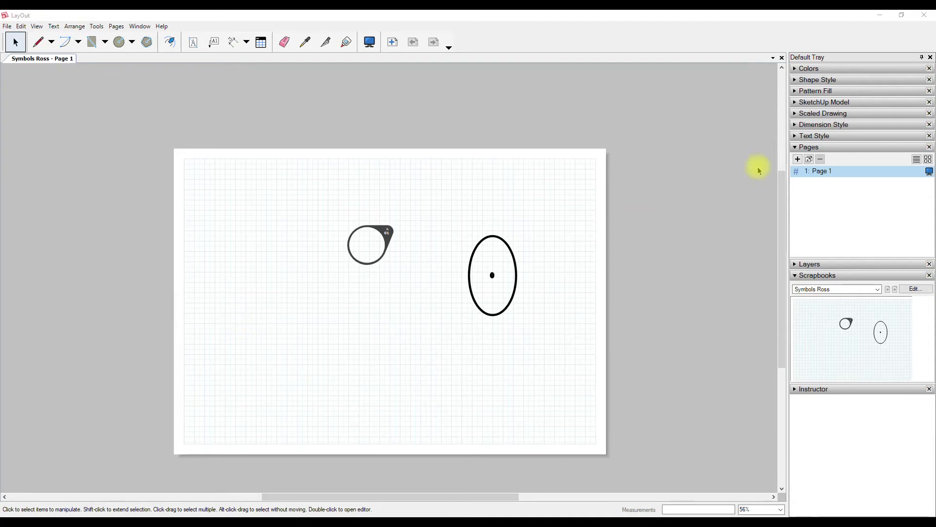
pyautogui.click(879, 289)
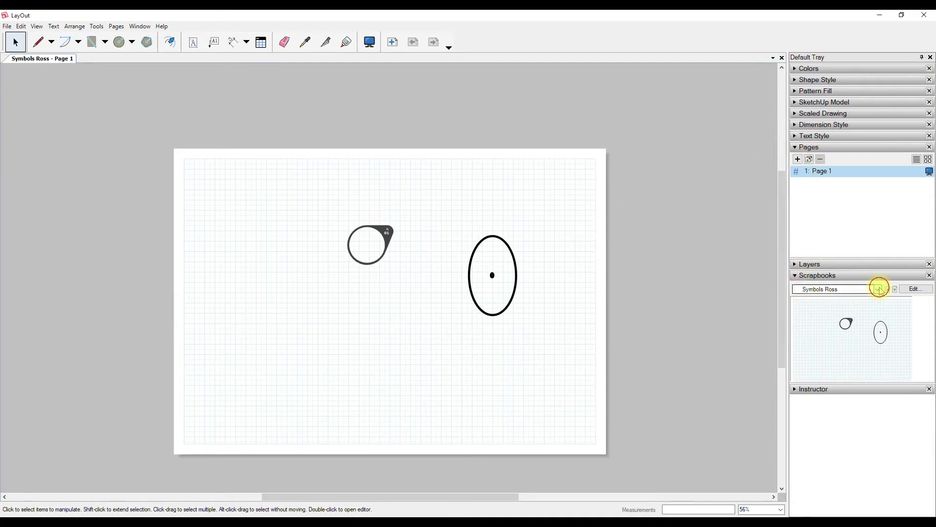
pyautogui.click(641, 193)
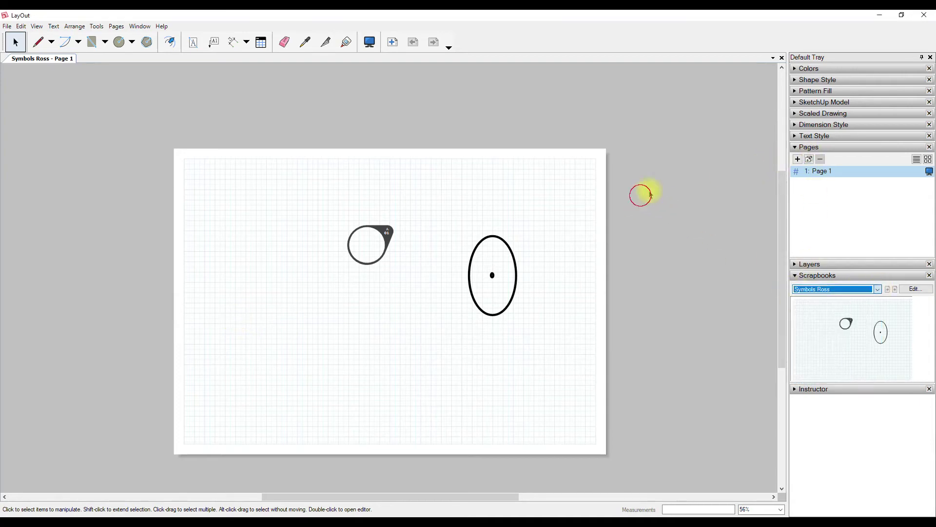
# - Add a second page with a large circle in its upper-left area and save the symbols scrapbook
pyautogui.click(798, 160)
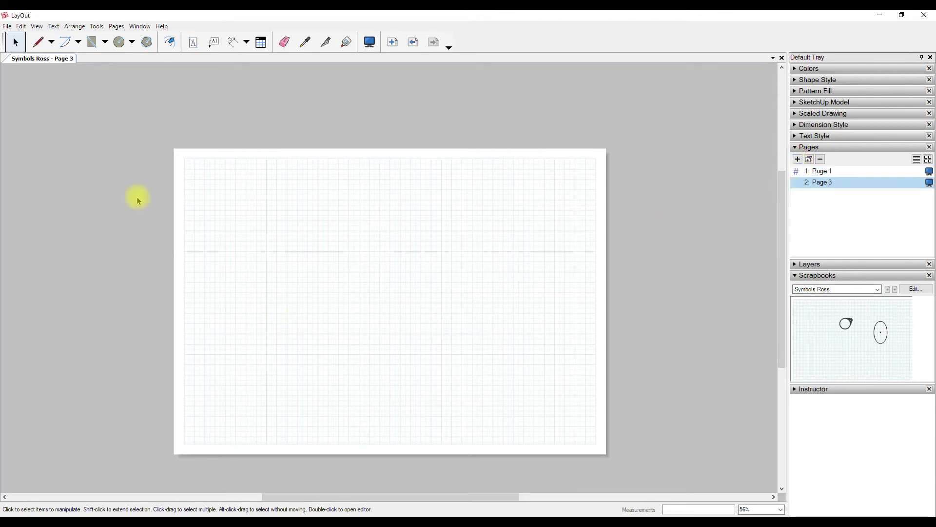
pyautogui.click(119, 42)
pyautogui.moveTo(266, 246); pyautogui.dragTo(312, 271)
pyautogui.click(8, 26)
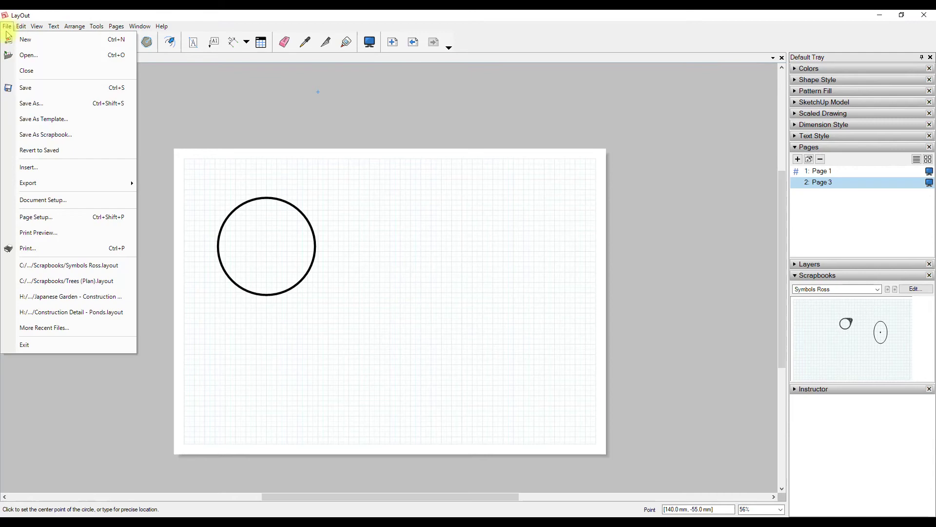
pyautogui.click(27, 88)
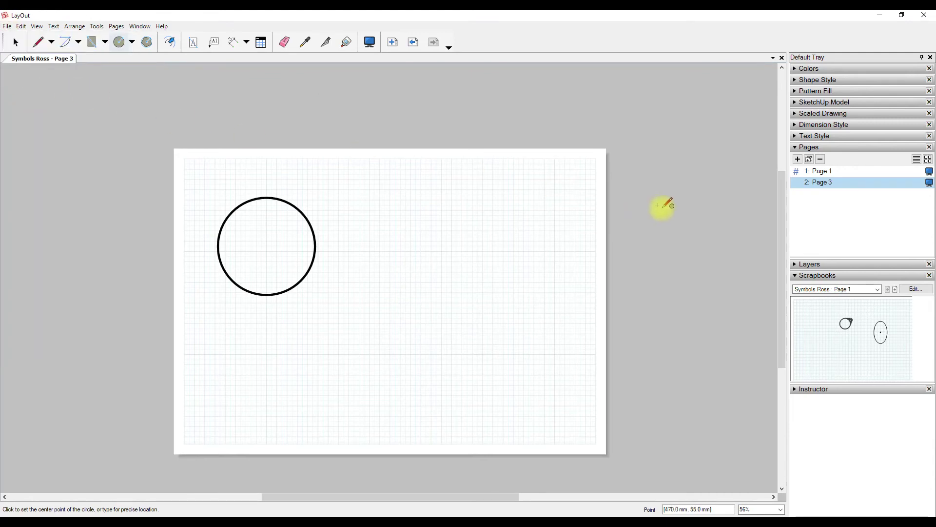
# - View Page 1 and Page 3 of the custom symbols scrapbook in the scrapbook preview
pyautogui.click(878, 290)
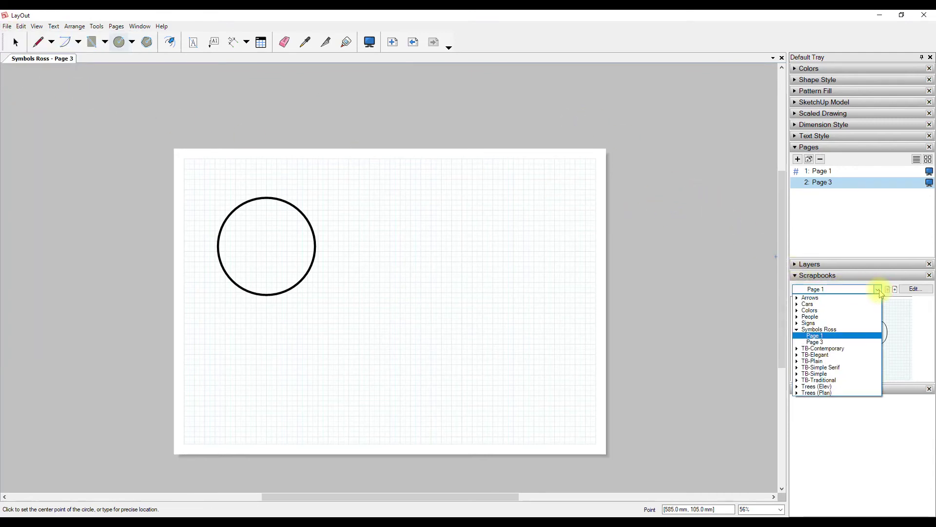
pyautogui.click(813, 335)
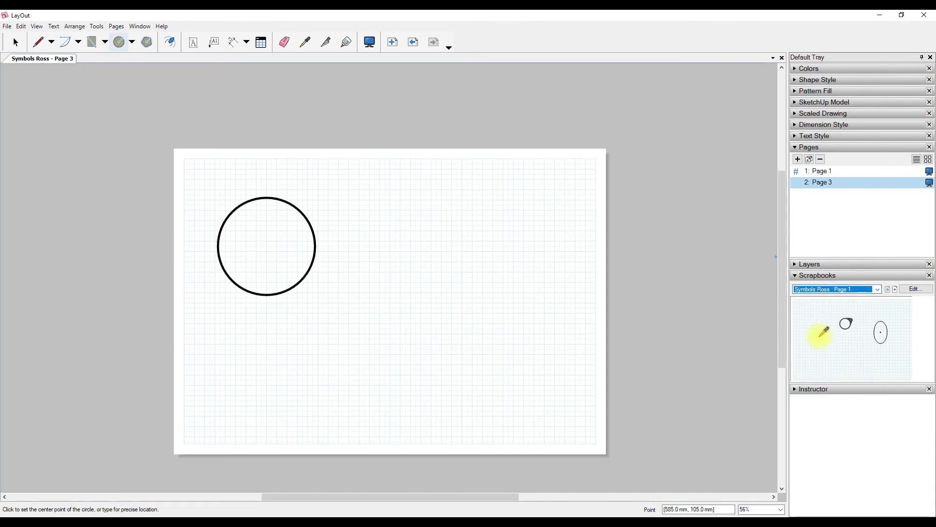
pyautogui.click(877, 289)
pyautogui.click(822, 337)
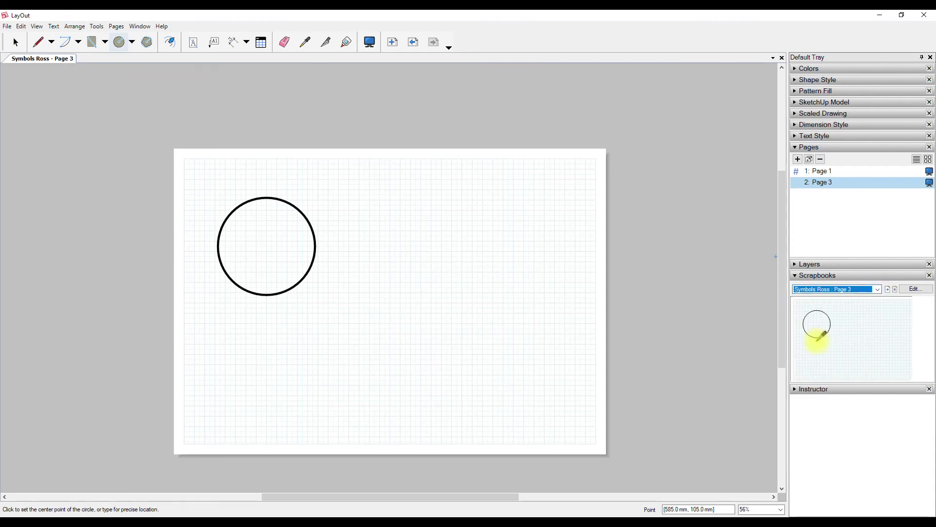